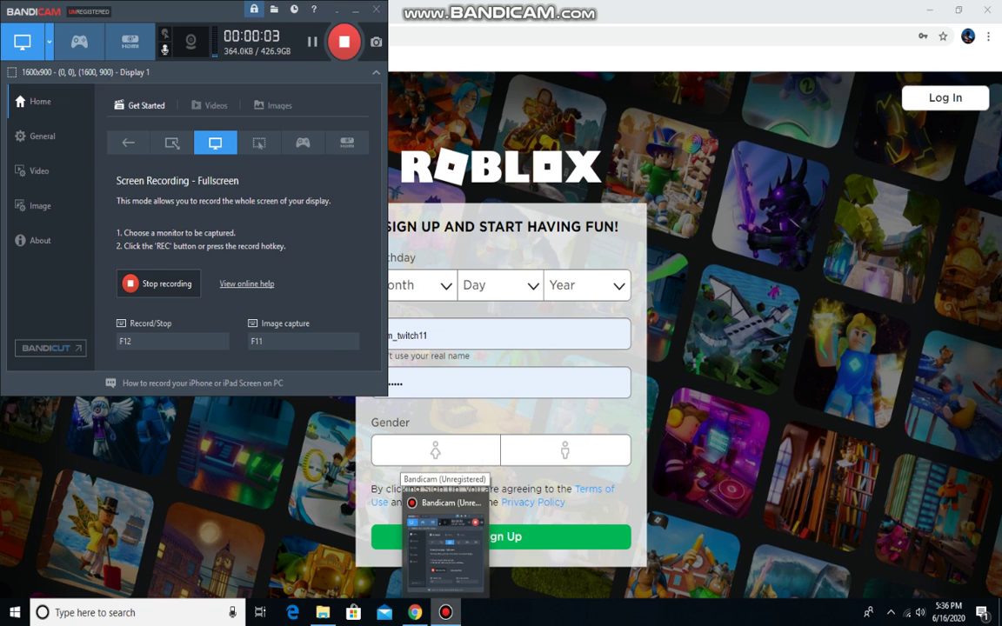
Step: Set the sign-up birthday to April 14, 1980 and move on to the Username field
{"action": "left_click", "coordinate": [444, 531]}
{"action": "key", "text": "alt+Down"}
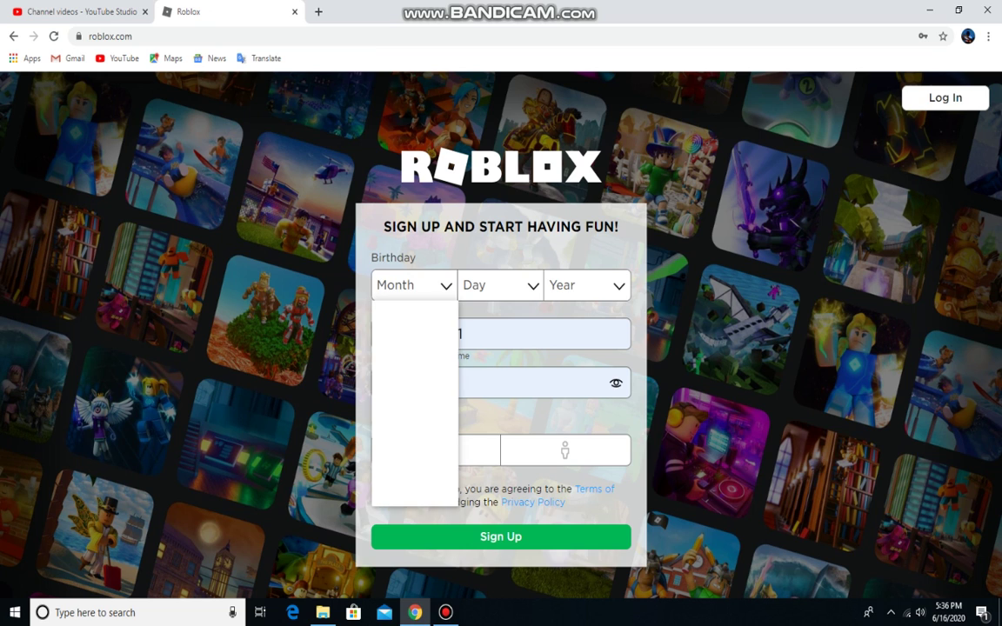
{"action": "key", "text": "Down"}
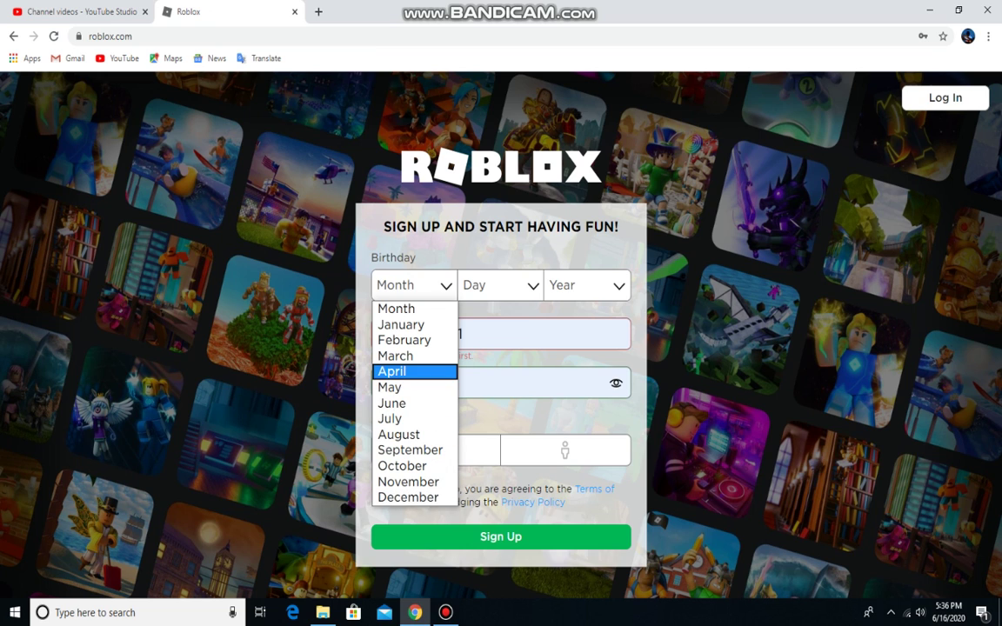
{"action": "key", "text": "Return"}
{"action": "key", "text": "Tab"}
{"action": "key", "text": "alt+Down"}
{"action": "key", "text": "Escape"}
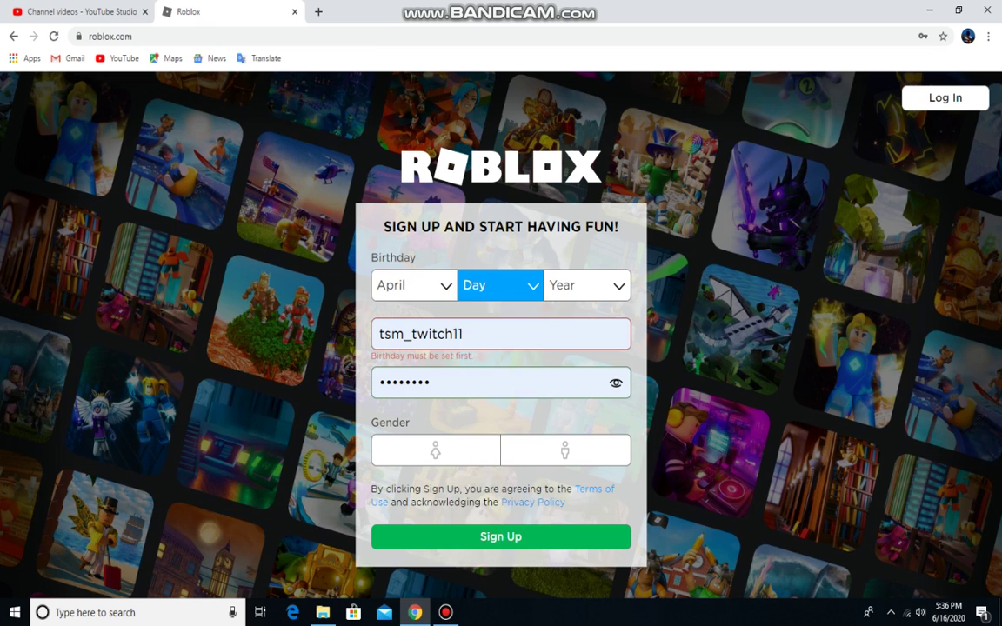
{"action": "type", "text": "14"}
{"action": "key", "text": "Tab"}
{"action": "key", "text": "alt+Down"}
{"action": "type", "text": "1982"}
{"action": "key", "text": "Escape"}
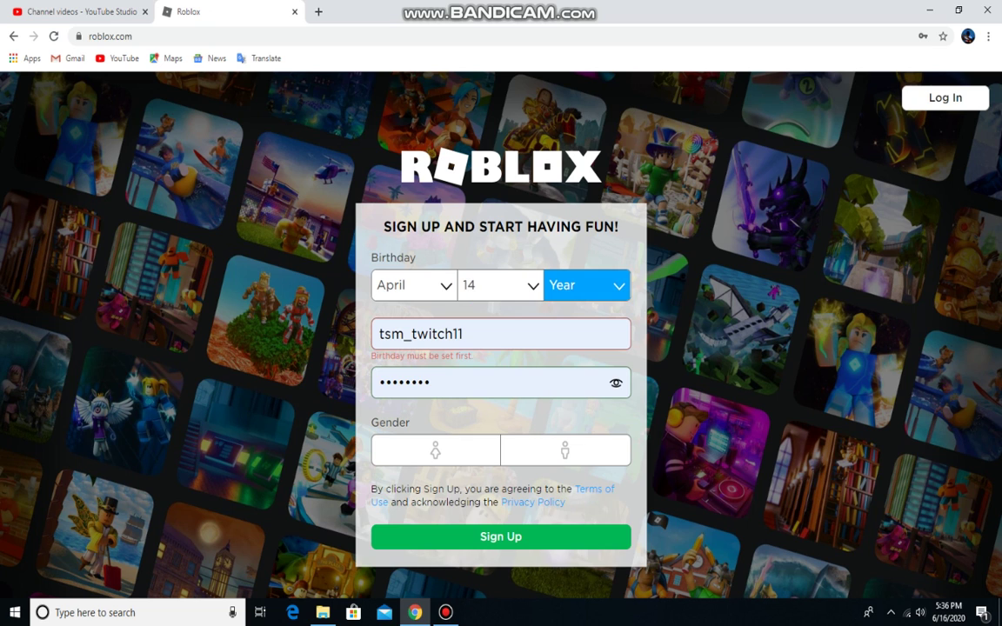
{"action": "type", "text": "1980"}
{"action": "key", "text": "Tab"}
{"action": "key", "text": "BackSpace"}
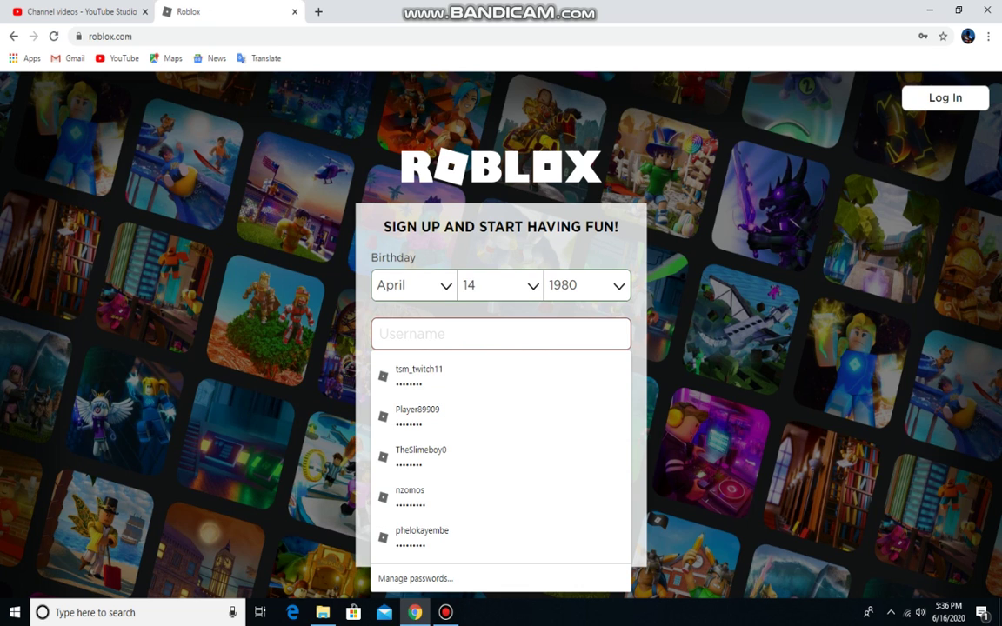
{"action": "type", "text": "ro"}
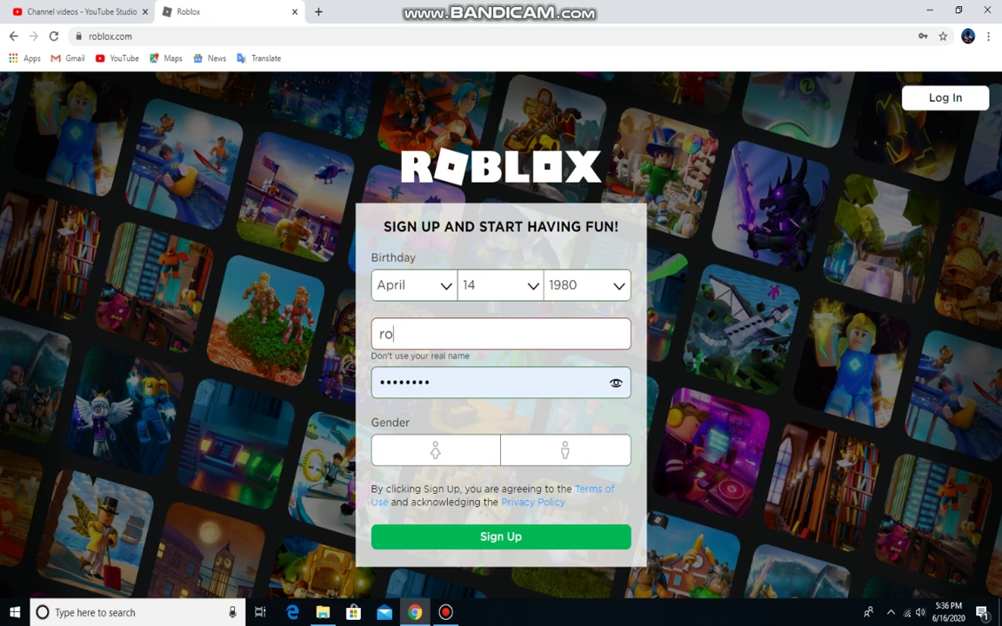
{"action": "type", "text": "blox"}
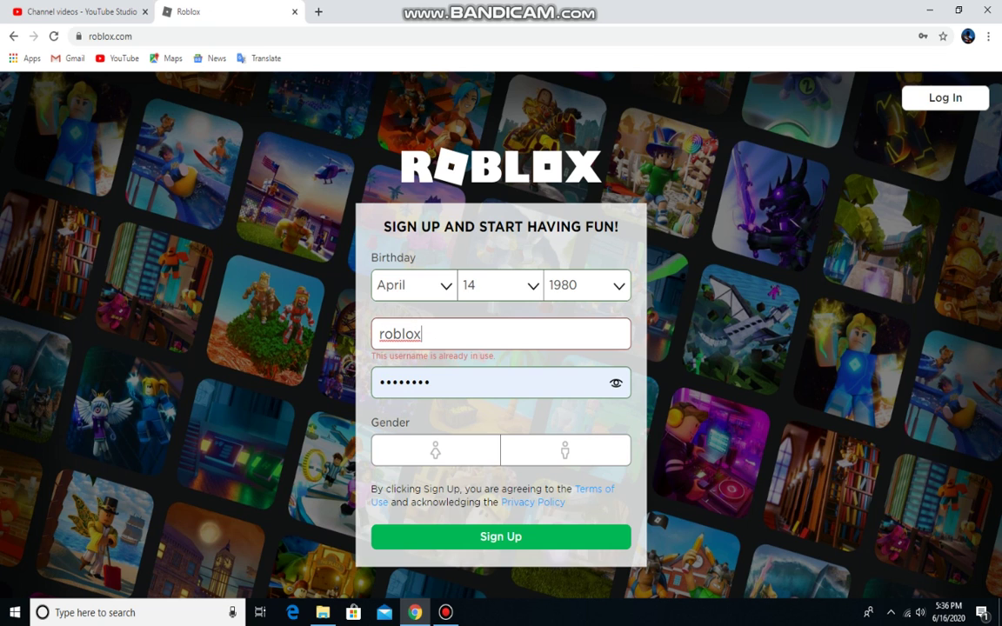
{"action": "type", "text": "lov"}
{"action": "type", "text": "er12"}
{"action": "type", "text": "34"}
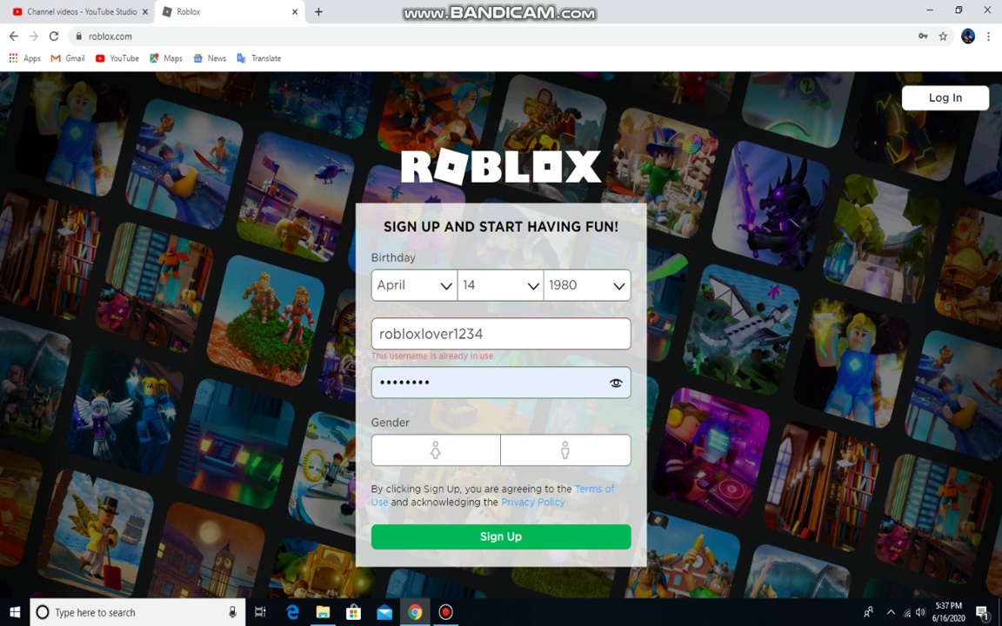
{"action": "type", "text": "56"}
{"action": "key", "text": "BackSpace"}
{"action": "key", "text": "BackSpace"}
{"action": "key", "text": "BackSpace"}
{"action": "key", "text": "BackSpace"}
{"action": "key", "text": "BackSpace"}
{"action": "key", "text": "BackSpace"}
{"action": "key", "text": "BackSpace"}
{"action": "key", "text": "BackSpace"}
{"action": "key", "text": "BackSpace"}
{"action": "key", "text": "BackSpace"}
{"action": "key", "text": "BackSpace"}
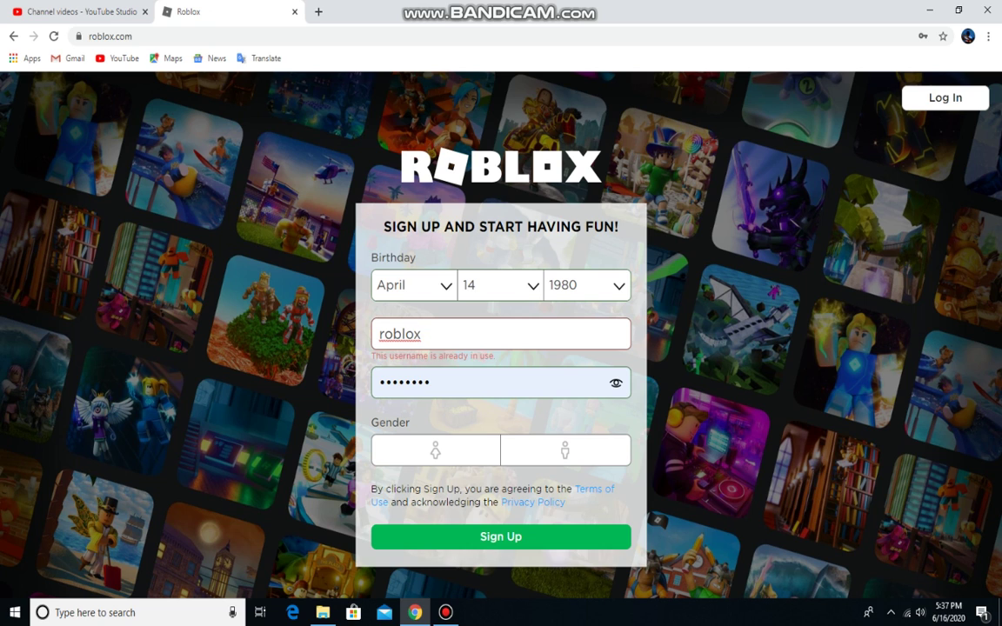
{"action": "type", "text": "gamerl"}
{"action": "type", "text": "over"}
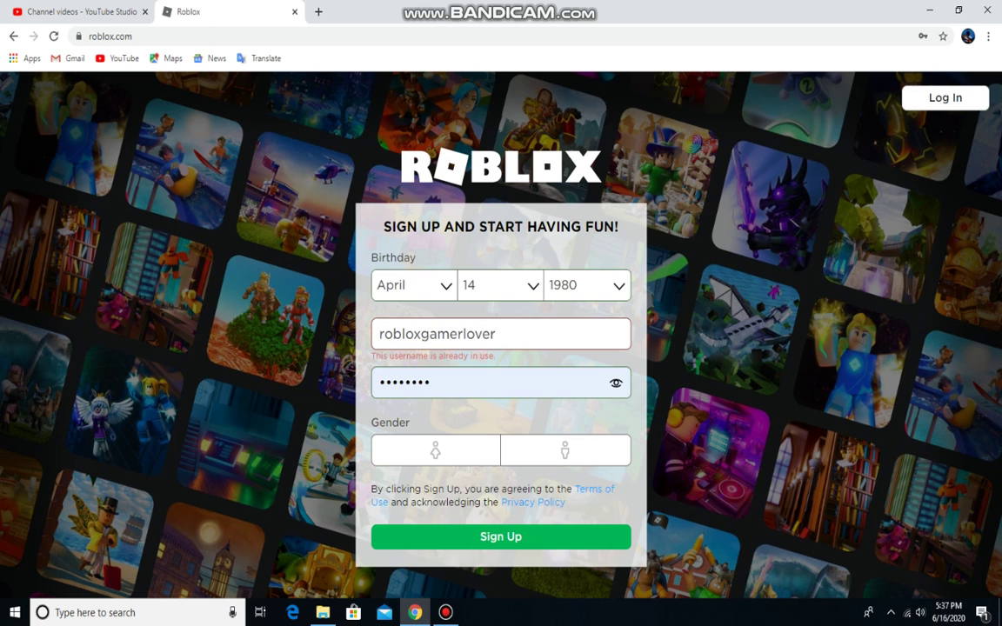
{"action": "type", "text": "123"}
{"action": "type", "text": "45"}
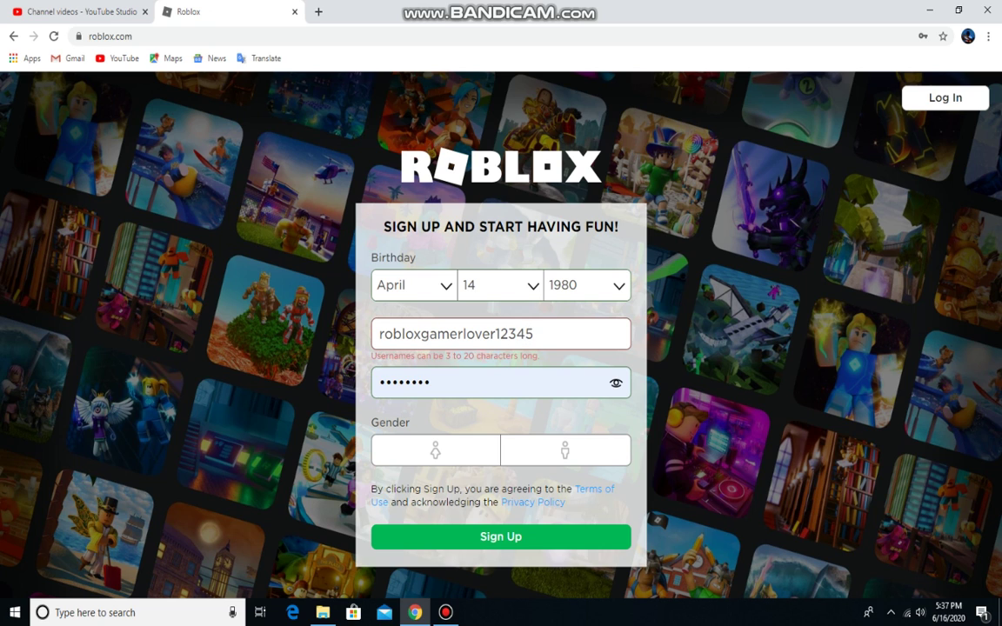
{"action": "key", "text": "ctrl+a"}
{"action": "key", "text": "BackSpace"}
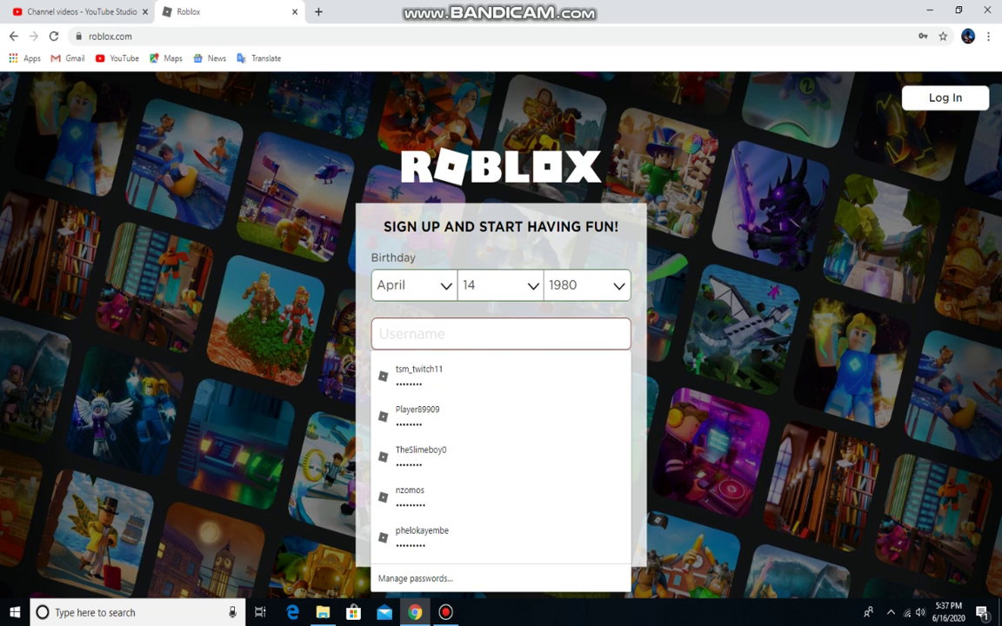
{"action": "type", "text": "robl"}
{"action": "key", "text": "BackSpace"}
{"action": "key", "text": "BackSpace"}
{"action": "key", "text": "BackSpace"}
{"action": "key", "text": "BackSpace"}
{"action": "type", "text": "ther"}
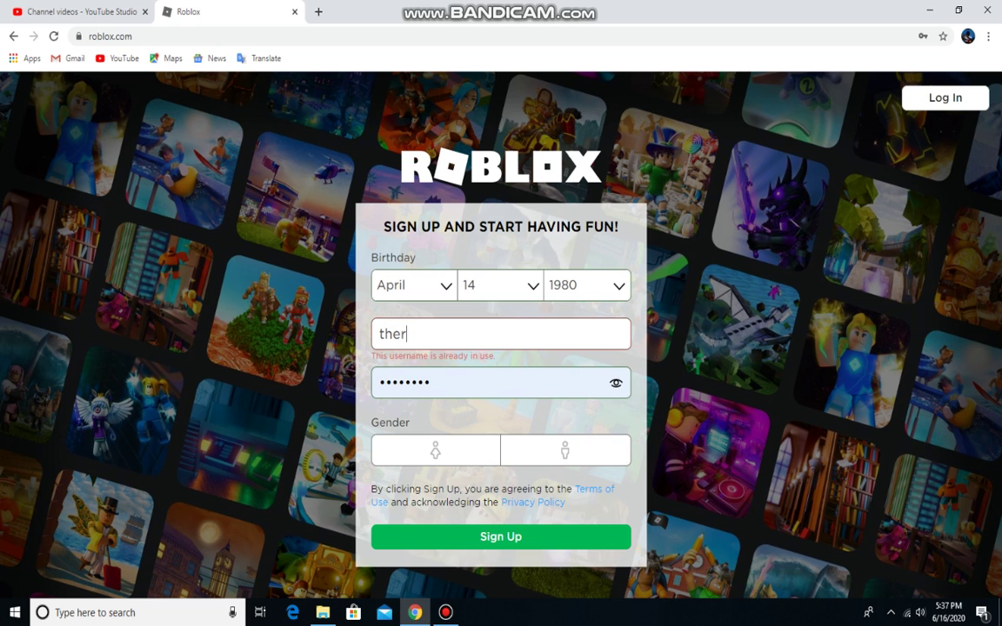
{"action": "type", "text": "obloxlo"}
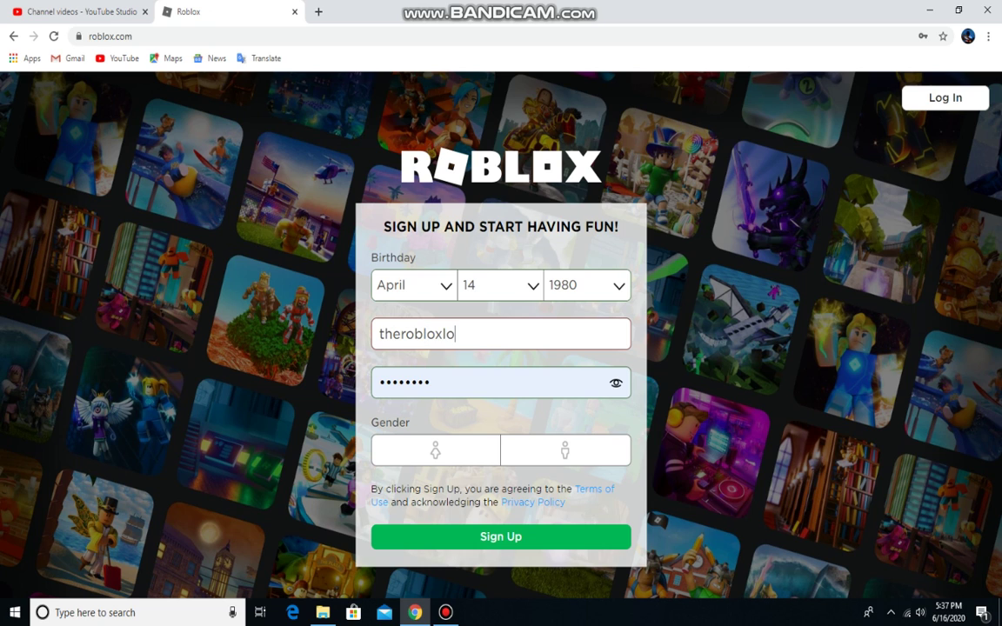
{"action": "type", "text": "ver1"}
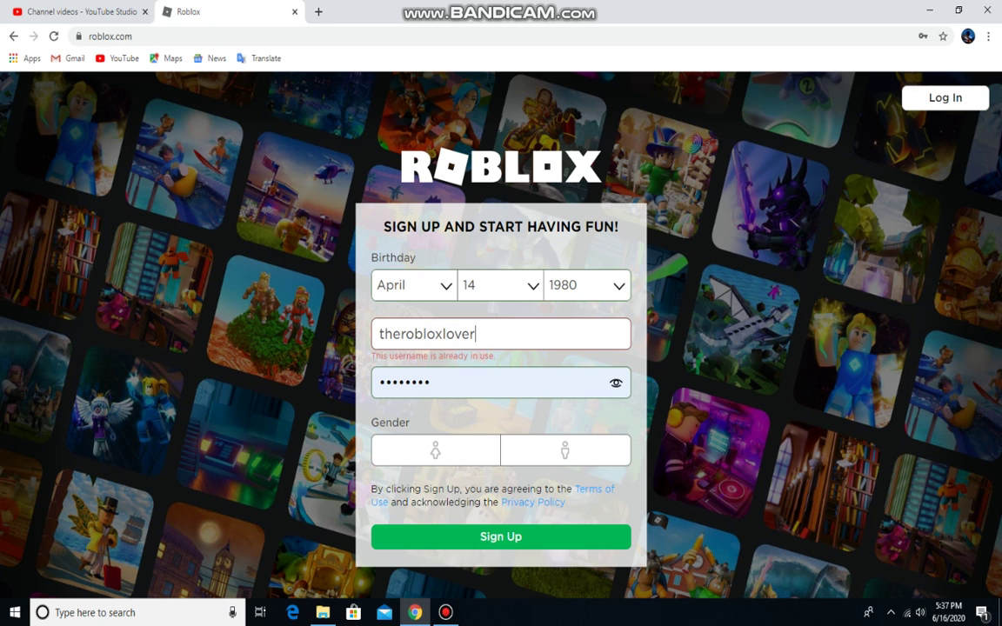
{"action": "type", "text": "23"}
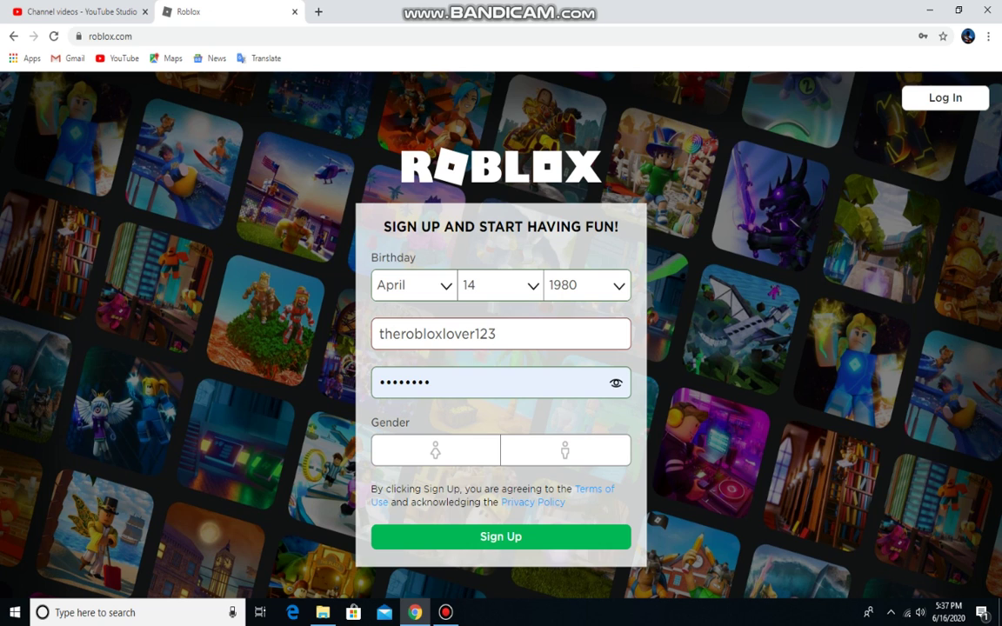
{"action": "key", "text": "BackSpace"}
{"action": "key", "text": "BackSpace"}
{"action": "key", "text": "BackSpace"}
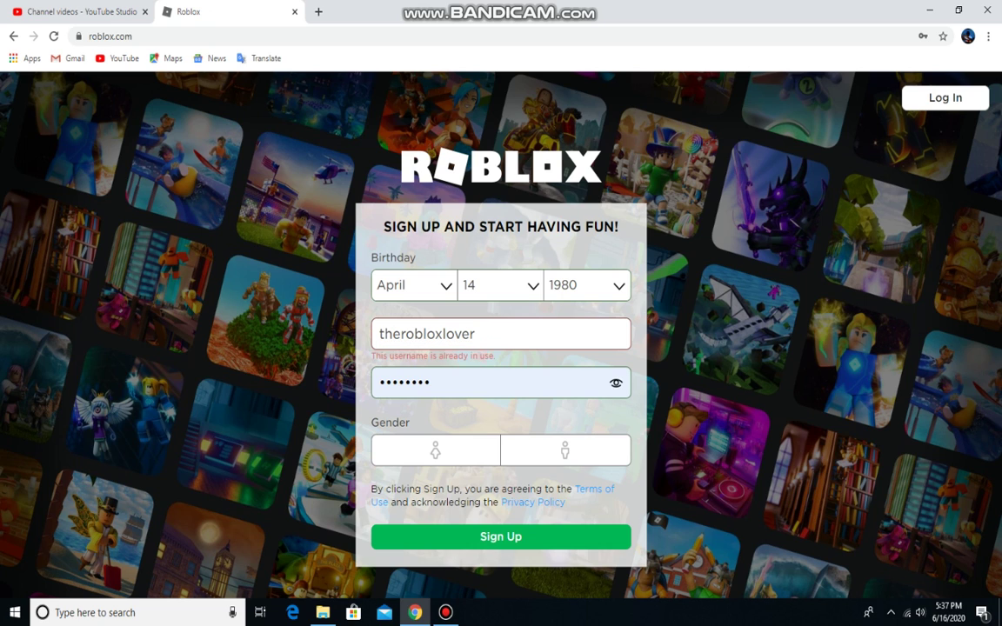
{"action": "type", "text": "rrr"}
{"action": "type", "text": "rrr"}
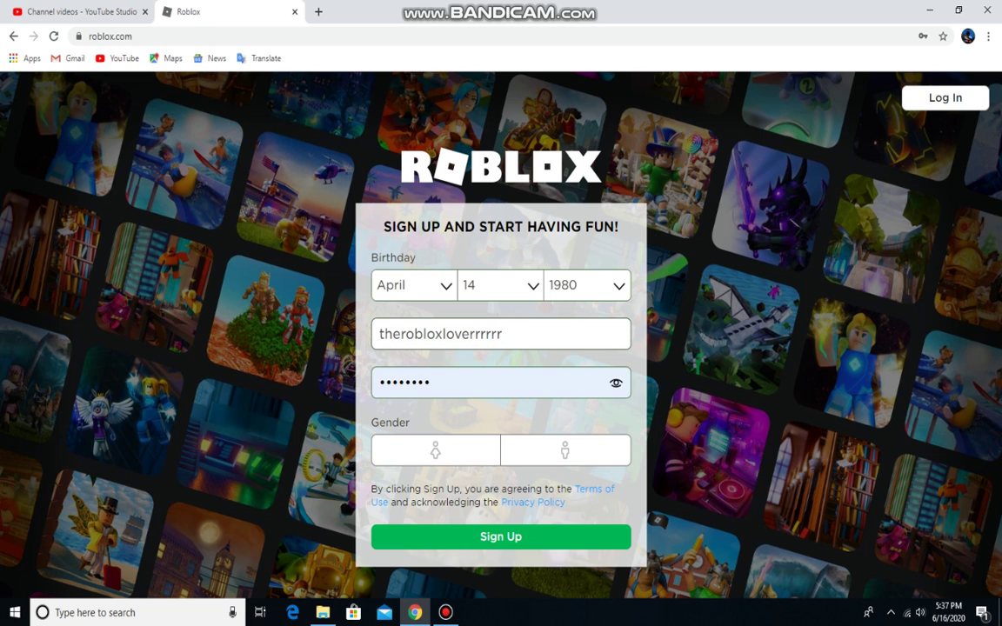
{"action": "type", "text": "12"}
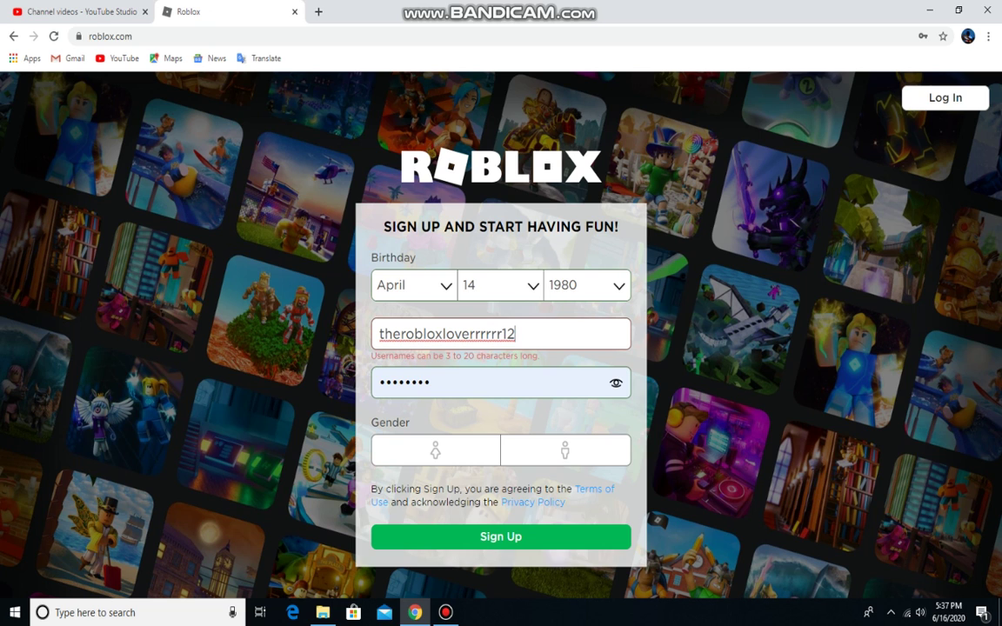
{"action": "key", "text": "BackSpace"}
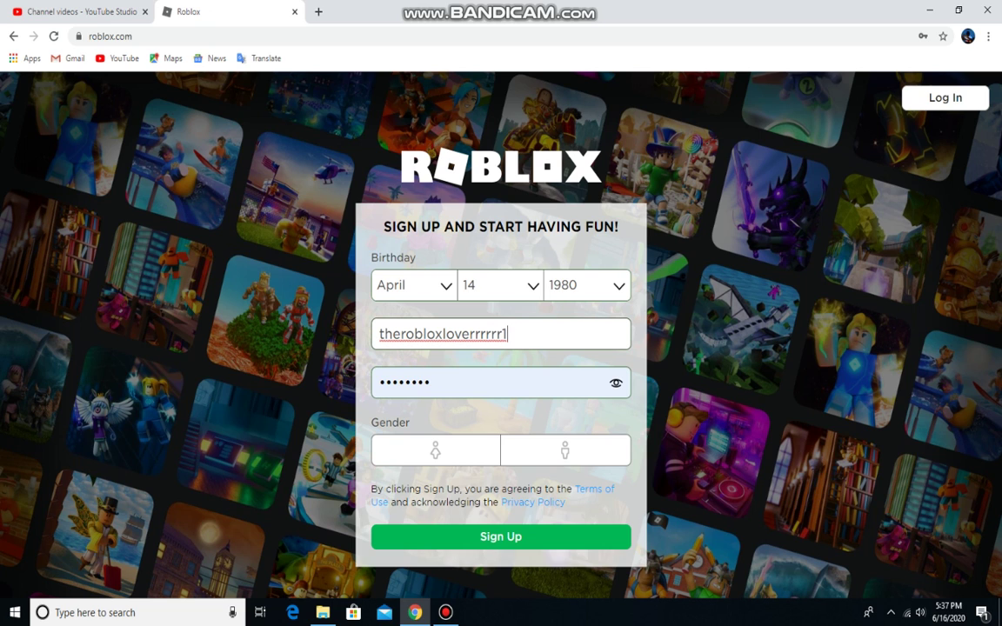
{"action": "key", "text": "BackSpace"}
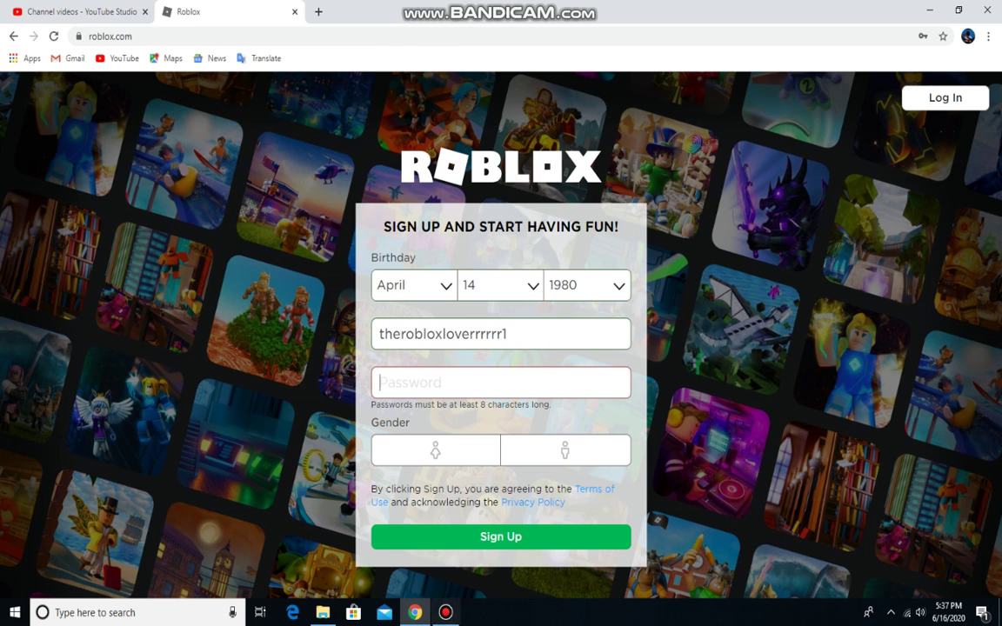
{"action": "type", "text": "•••"}
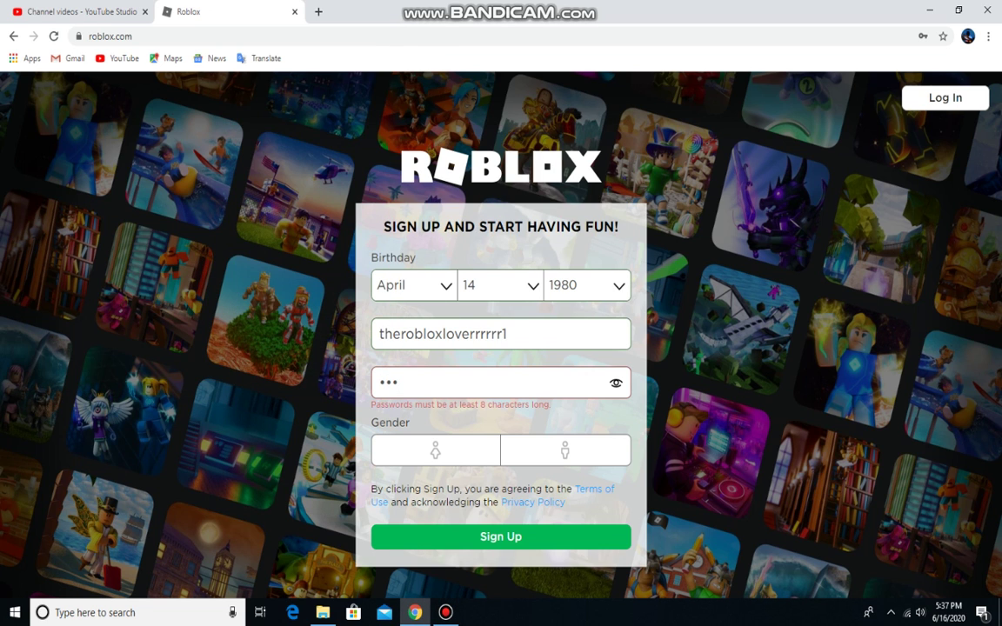
{"action": "type", "text": "••"}
{"action": "type", "text": "••"}
Step: Reveal the password, remove its two extra r's, choose a gender, and submit sign-up
{"action": "left_click", "coordinate": [616, 383]}
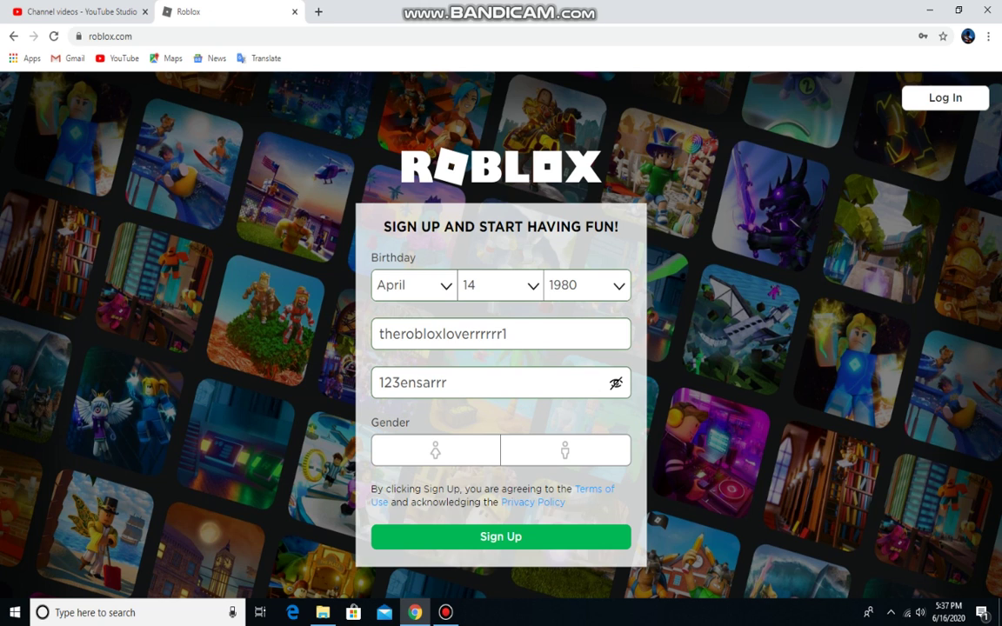
{"action": "key", "text": "BackSpace"}
{"action": "key", "text": "BackSpace"}
{"action": "left_click", "coordinate": [565, 450]}
{"action": "left_click", "coordinate": [501, 536]}
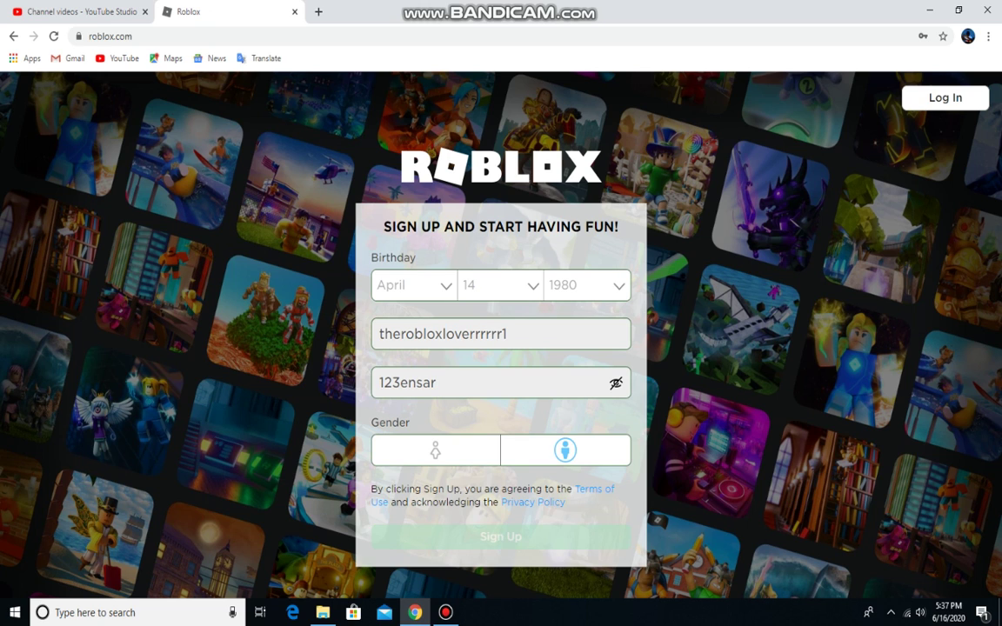
Step: Wait for account therobloxloverrrrrr1 to be created and the Avatar Editor to load
{"action": "key", "text": "alt+Tab"}
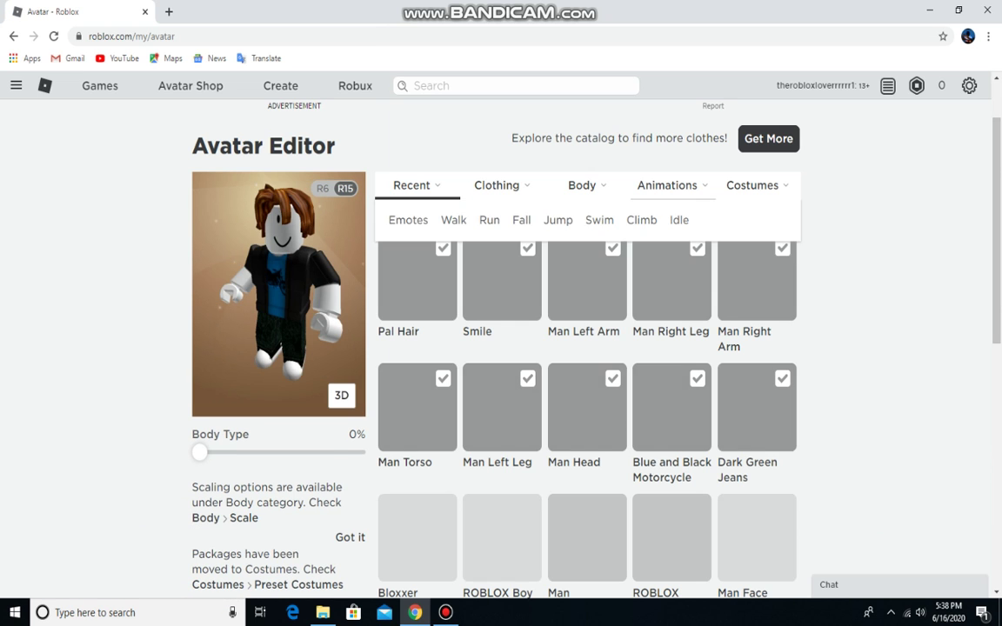
Step: Reset the avatar through Preset Costumes and Skin Tone, then show the owned hair items
{"action": "left_click", "coordinate": [658, 220]}
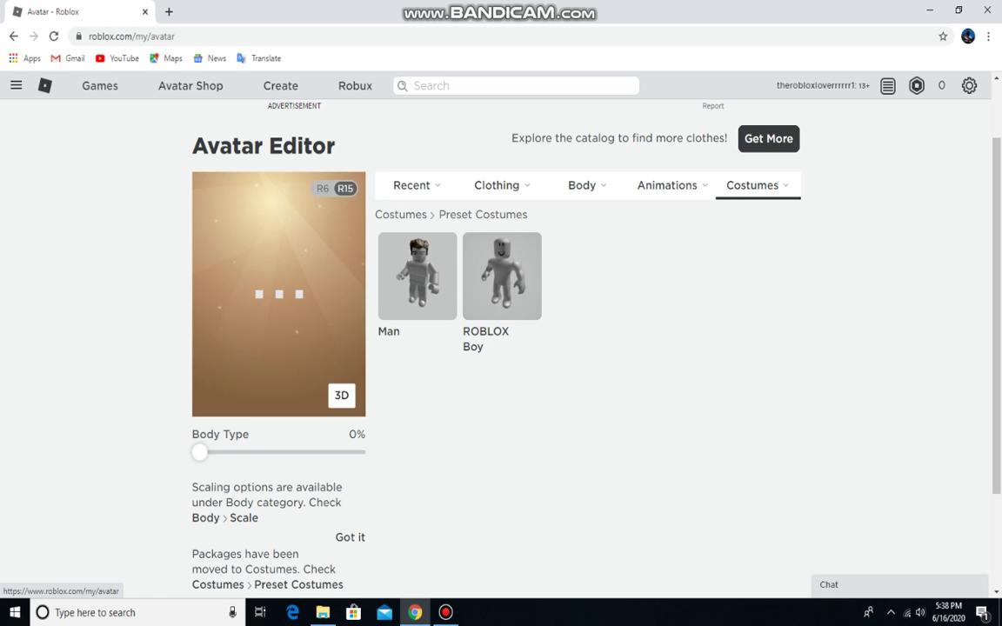
{"action": "left_click", "coordinate": [504, 287]}
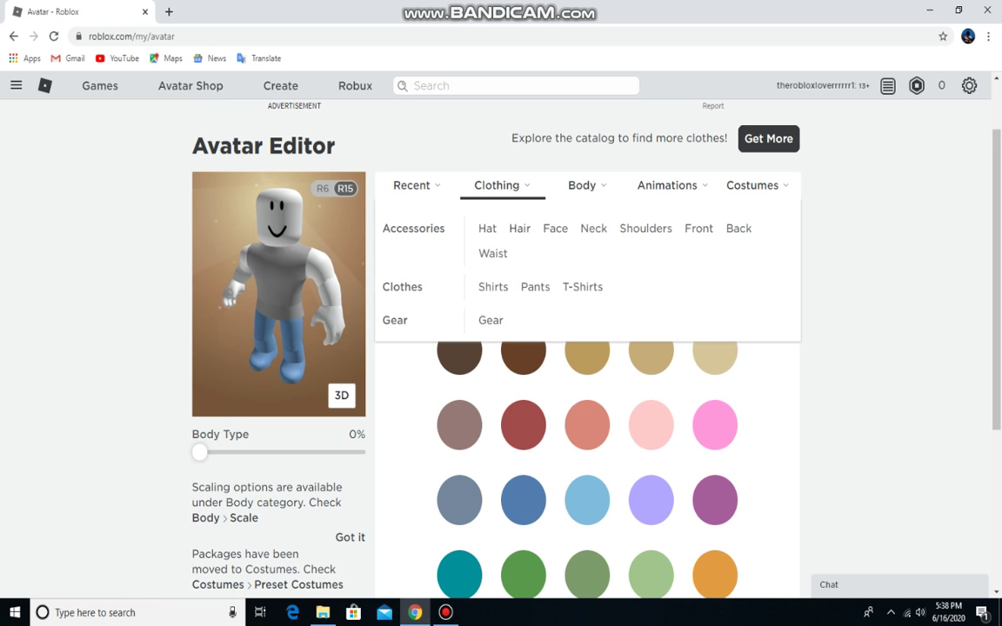
{"action": "left_click", "coordinate": [519, 228]}
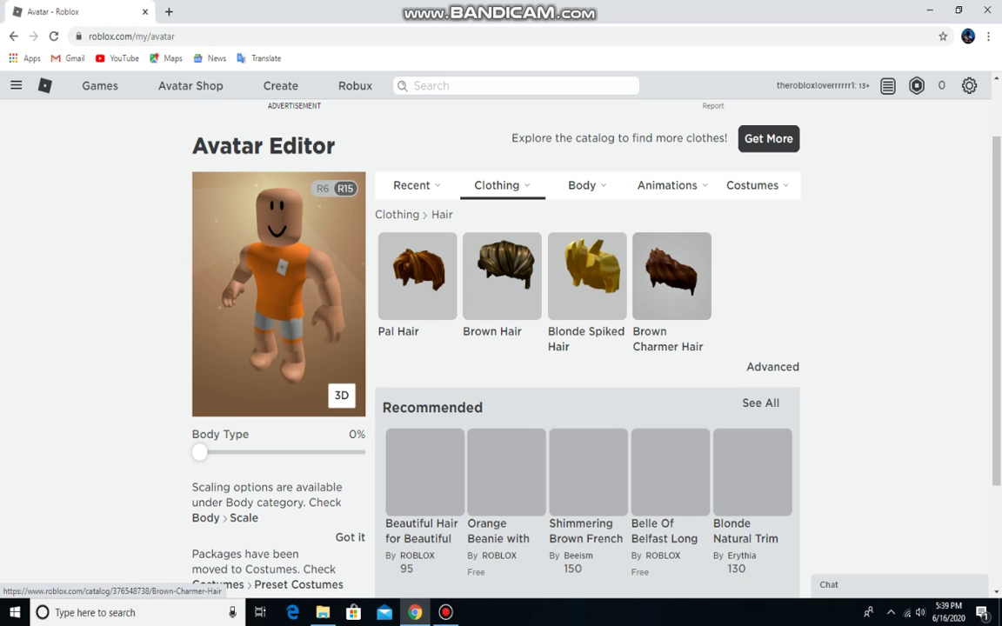
Step: Put Brown Charmer Hair and Stylish Aviators on the avatar
{"action": "left_click", "coordinate": [671, 275]}
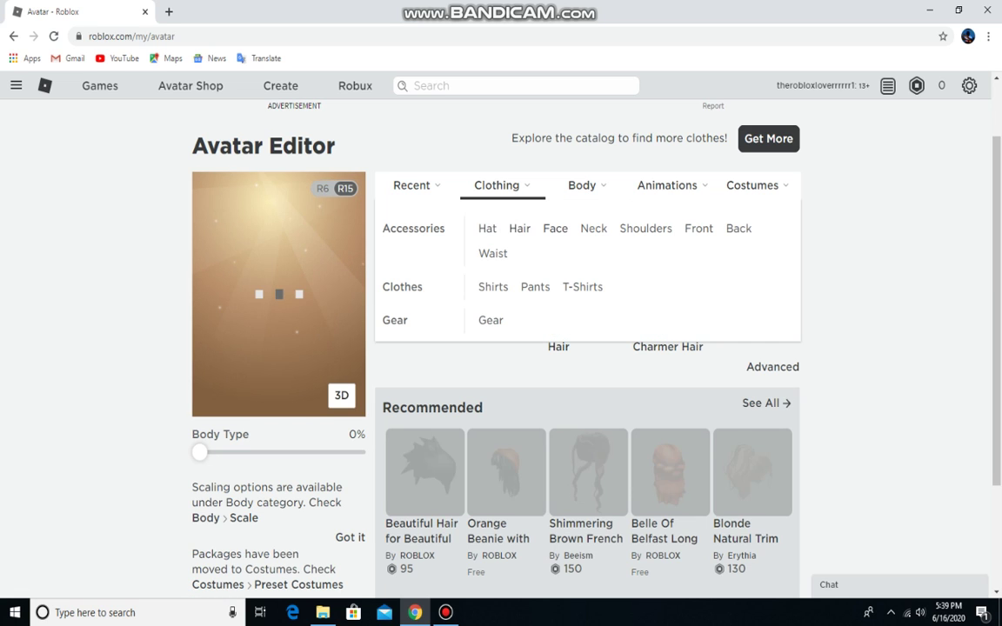
{"action": "left_click", "coordinate": [555, 228]}
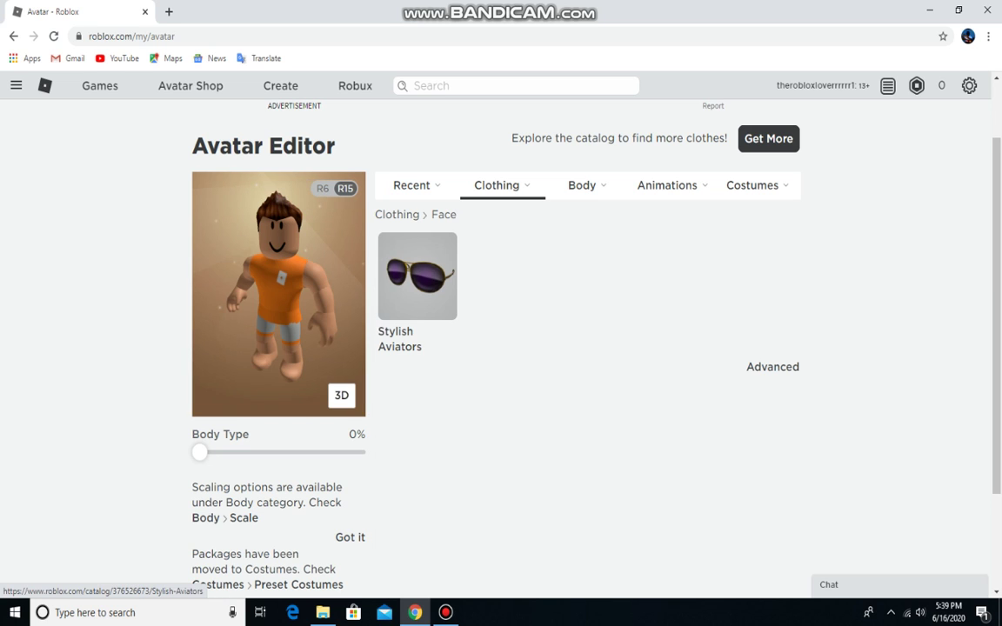
{"action": "left_click", "coordinate": [418, 276]}
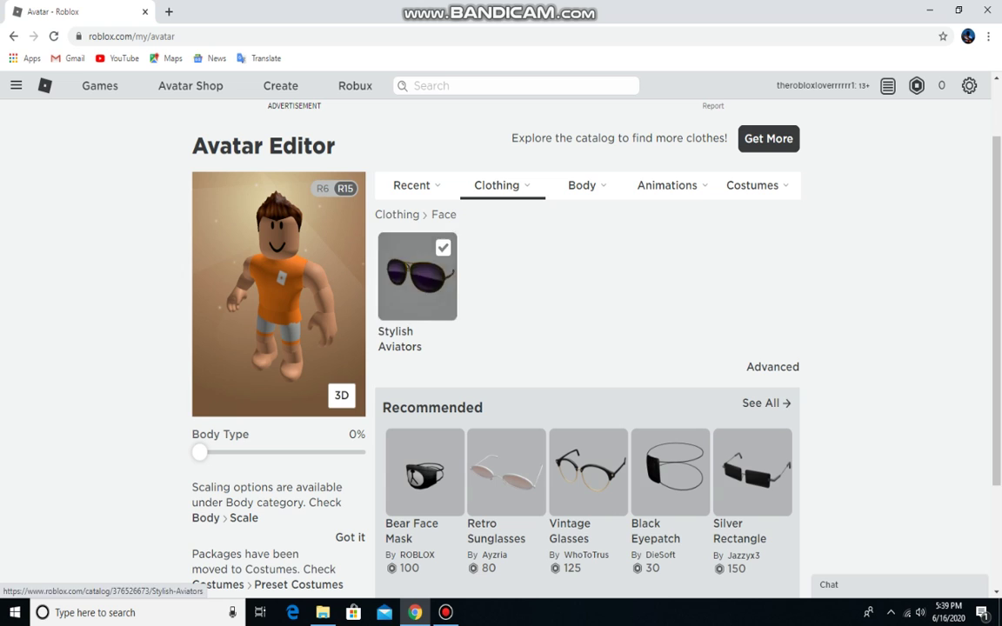
Step: Dress the avatar in the Blue and Black Motorcycle shirt
{"action": "left_click", "coordinate": [493, 287]}
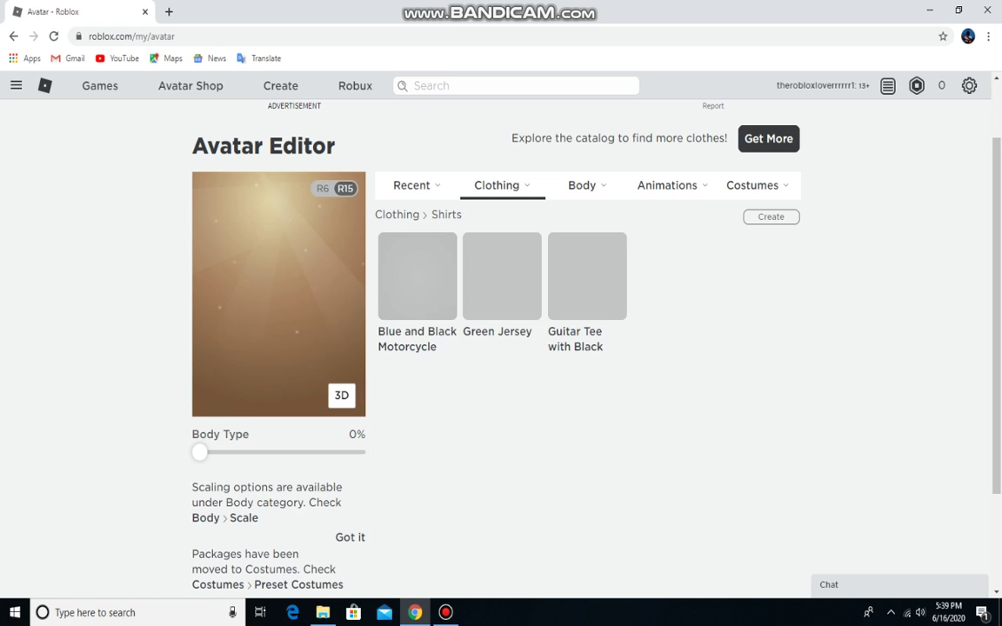
{"action": "left_click", "coordinate": [419, 276]}
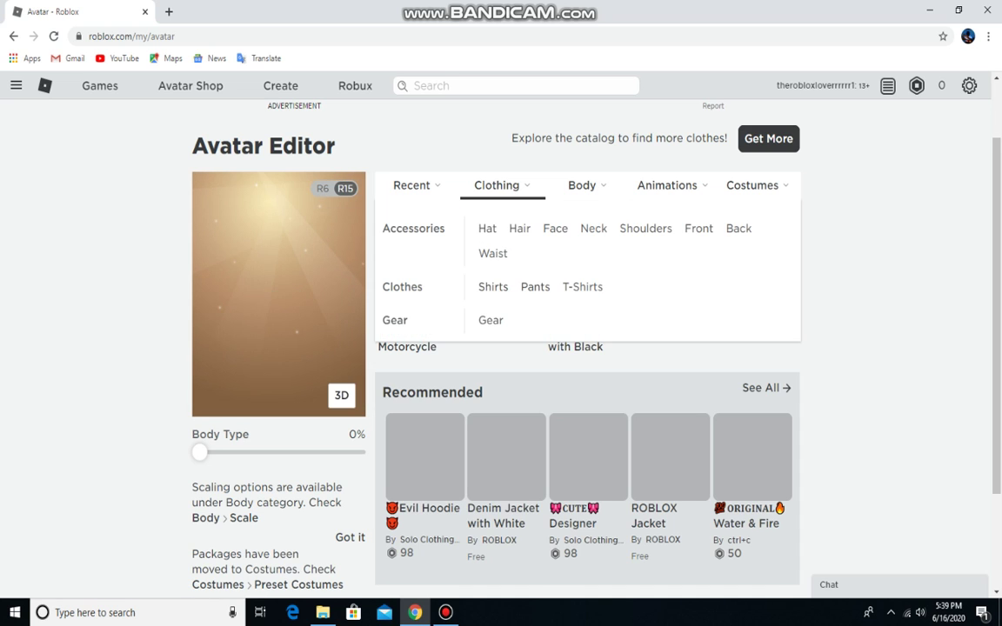
{"action": "left_click", "coordinate": [535, 287]}
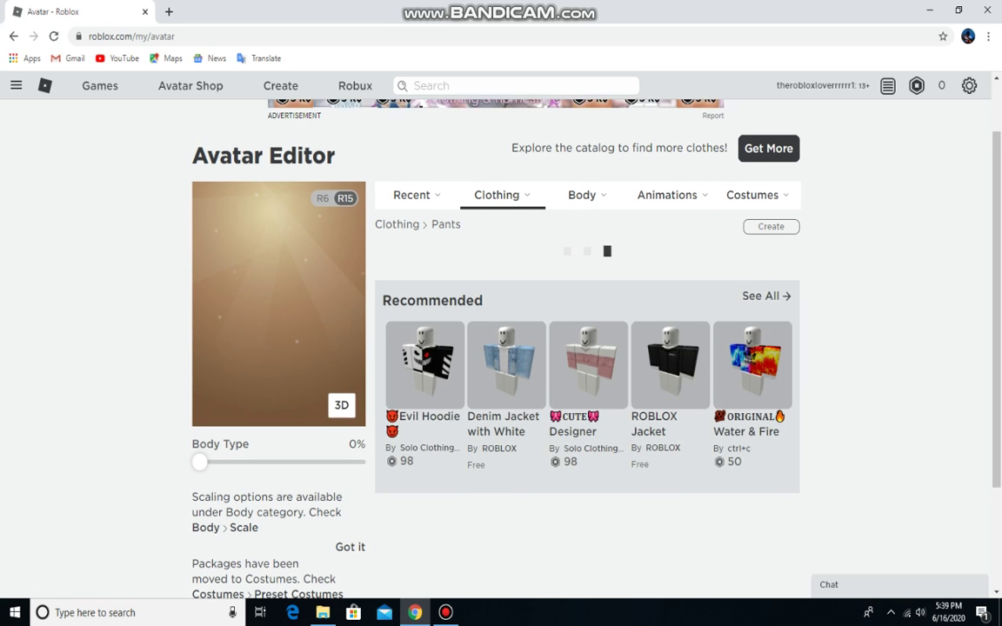
{"action": "scroll", "coordinate": [501, 348], "scroll_direction": "down", "scroll_amount": 2}
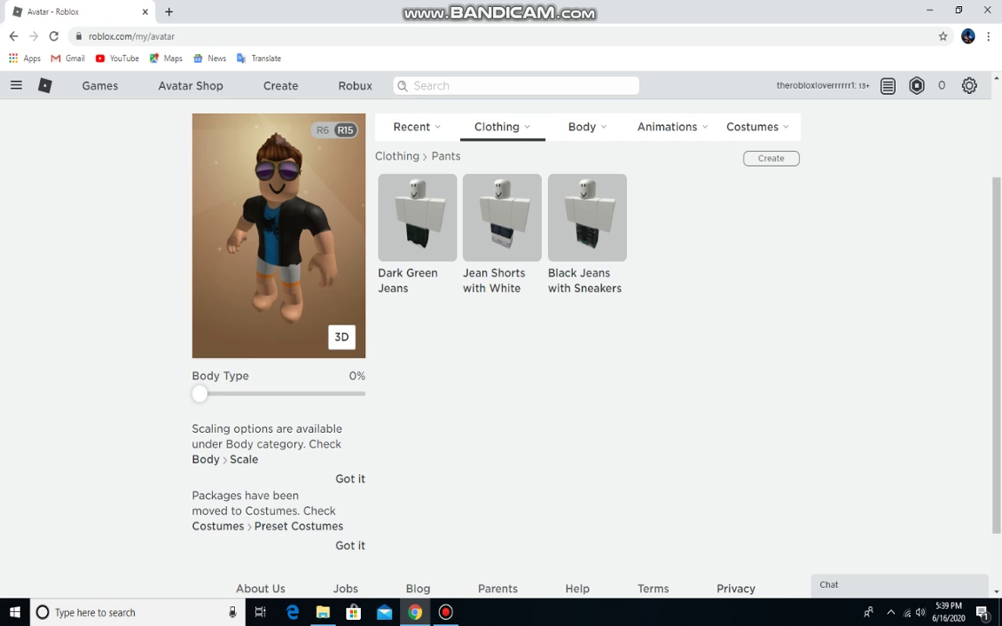
Step: Put Black Jeans with white Sneakers on the avatar
{"action": "left_click", "coordinate": [418, 218]}
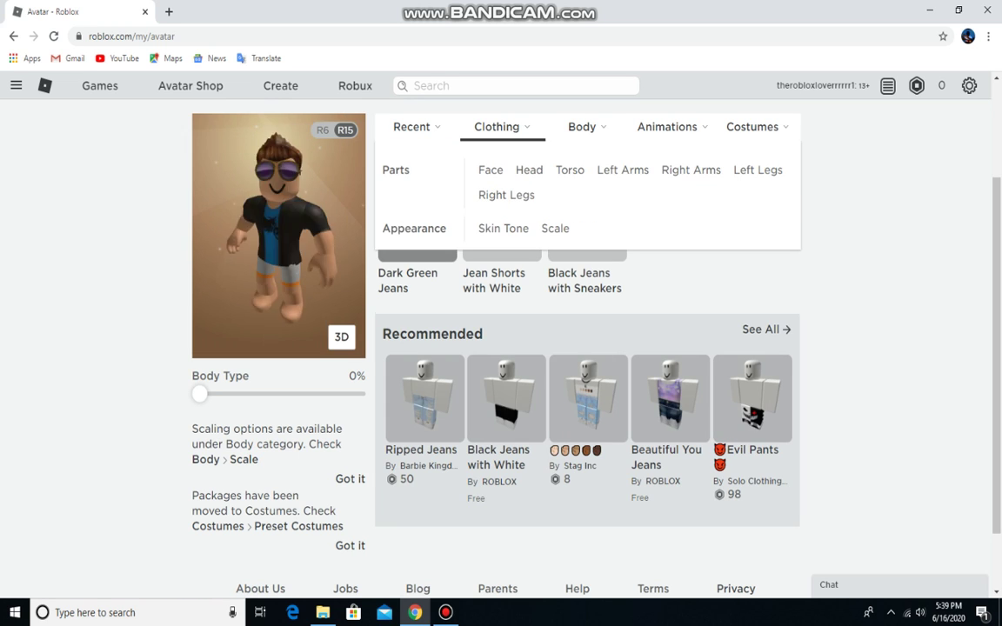
{"action": "left_click", "coordinate": [491, 169]}
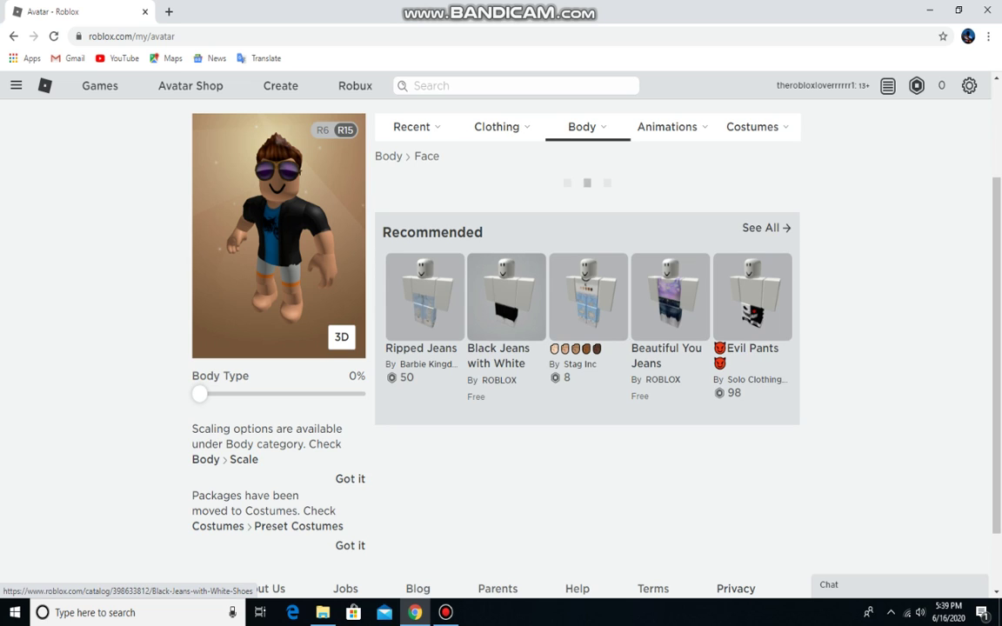
{"action": "left_click", "coordinate": [446, 612]}
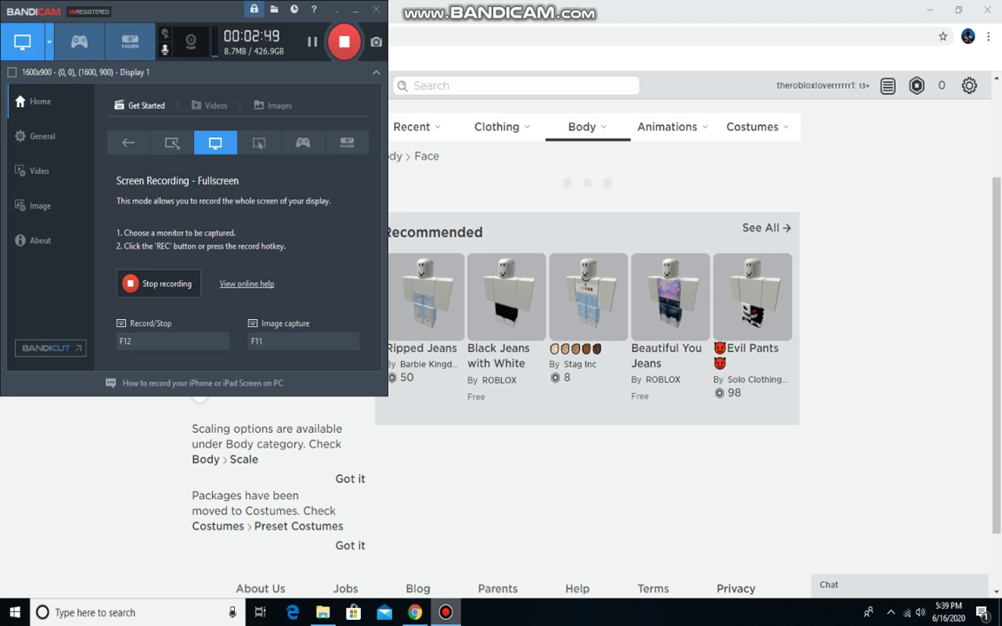
{"action": "left_click", "coordinate": [445, 612]}
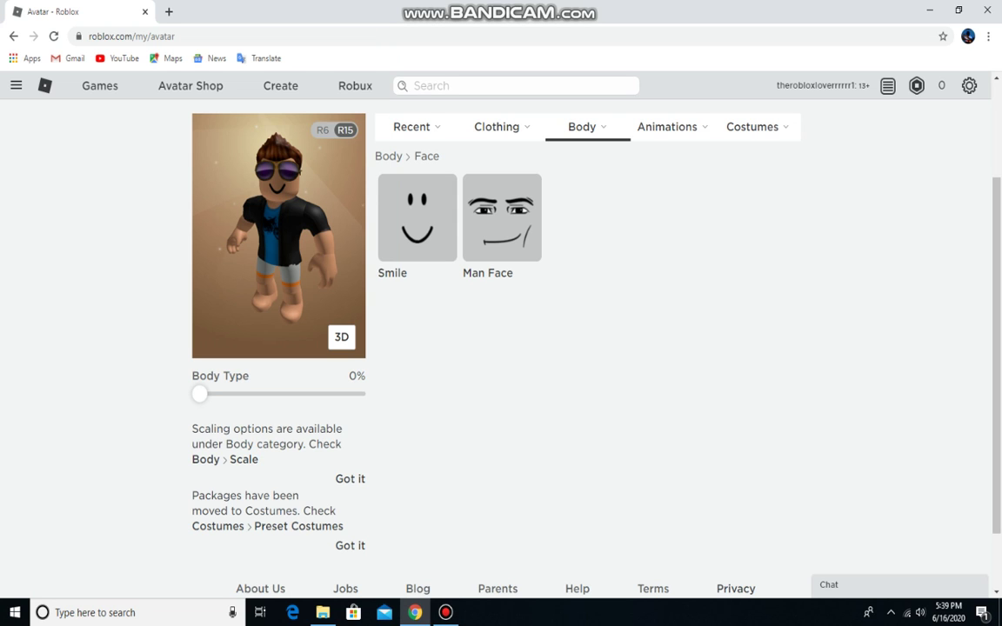
{"action": "left_click", "coordinate": [418, 218]}
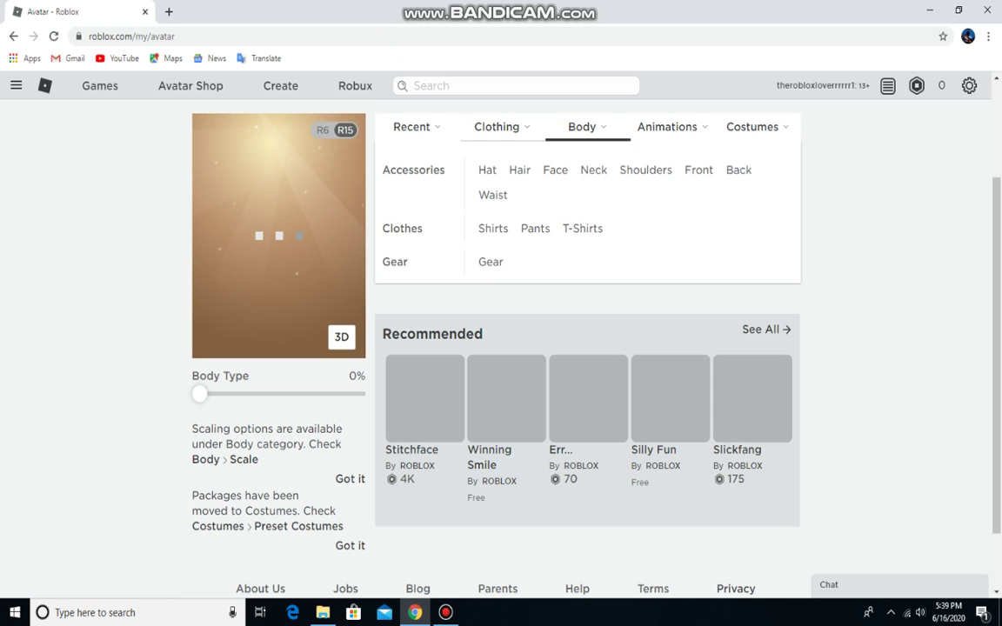
Step: Add the Bloxxer T-shirt to complete the avatar's outfit
{"action": "left_click", "coordinate": [582, 228]}
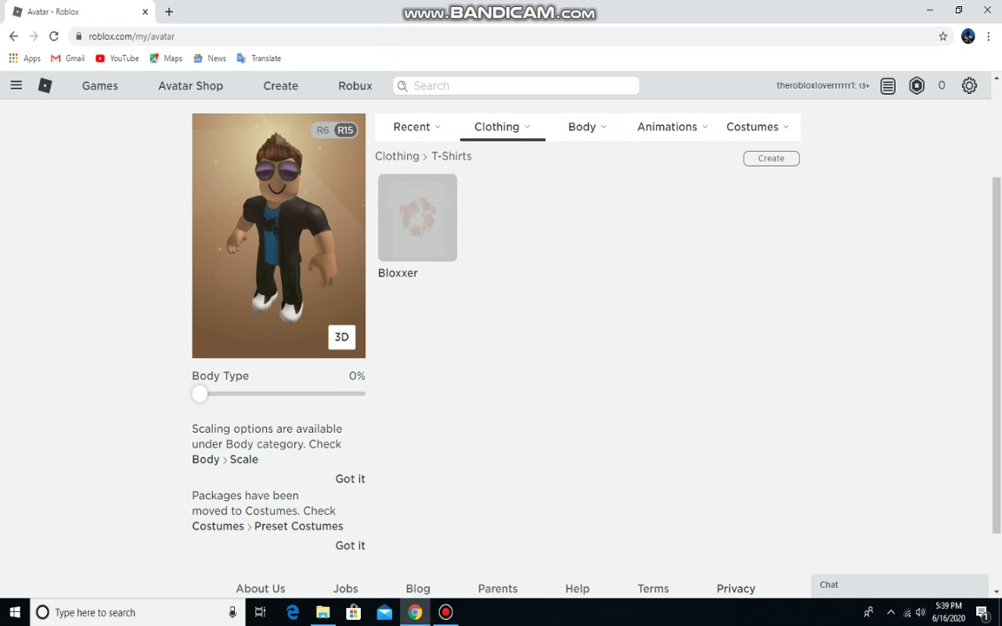
{"action": "left_click", "coordinate": [417, 218]}
{"action": "left_click", "coordinate": [445, 612]}
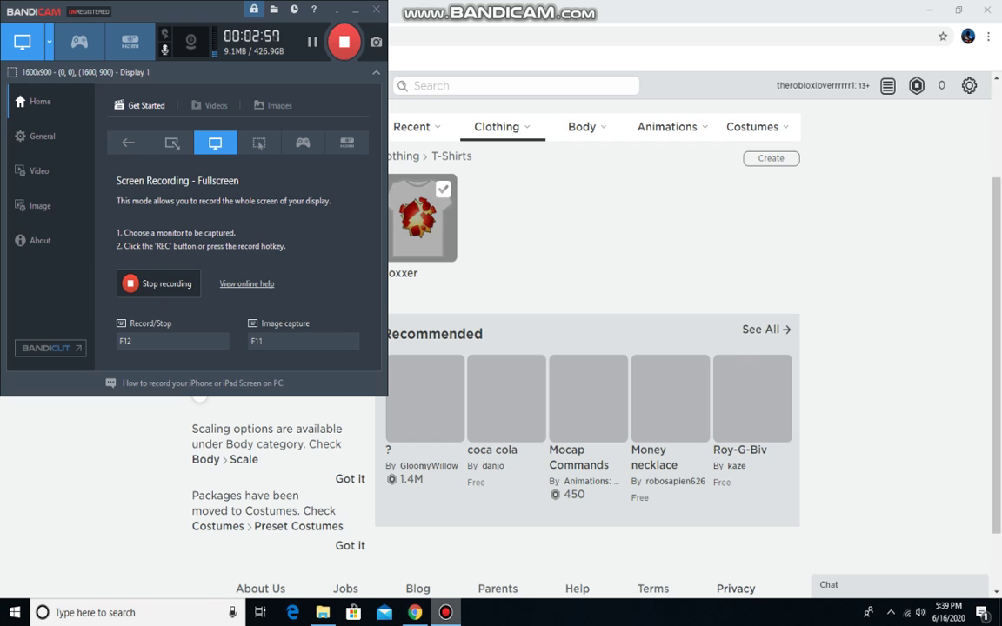